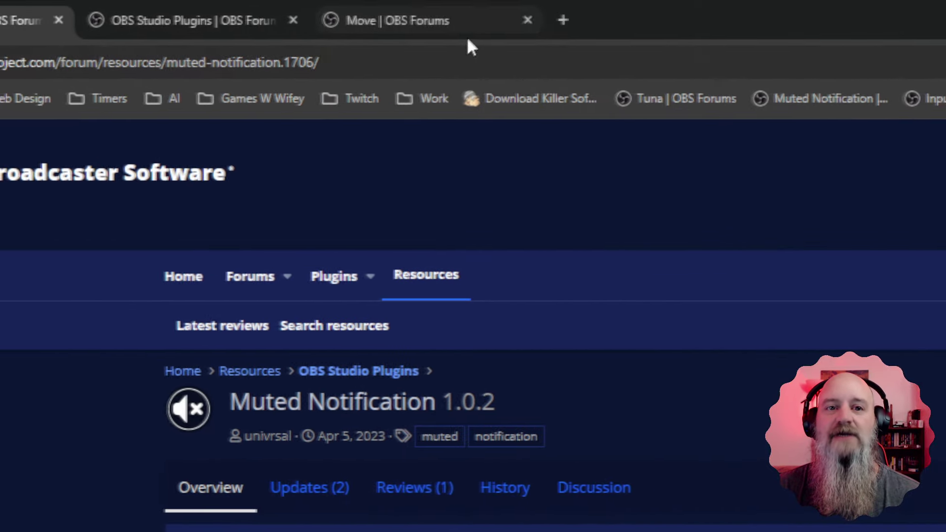
# Step: Check the download files offered for the Move plugin and close both its page and the OBS Studio Plugins page
pyautogui.click(472, 21)
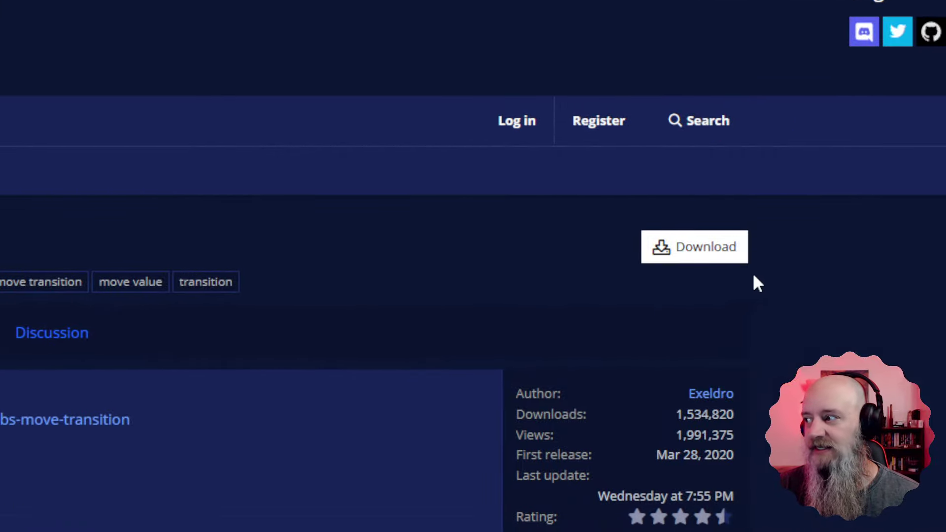
pyautogui.click(700, 254)
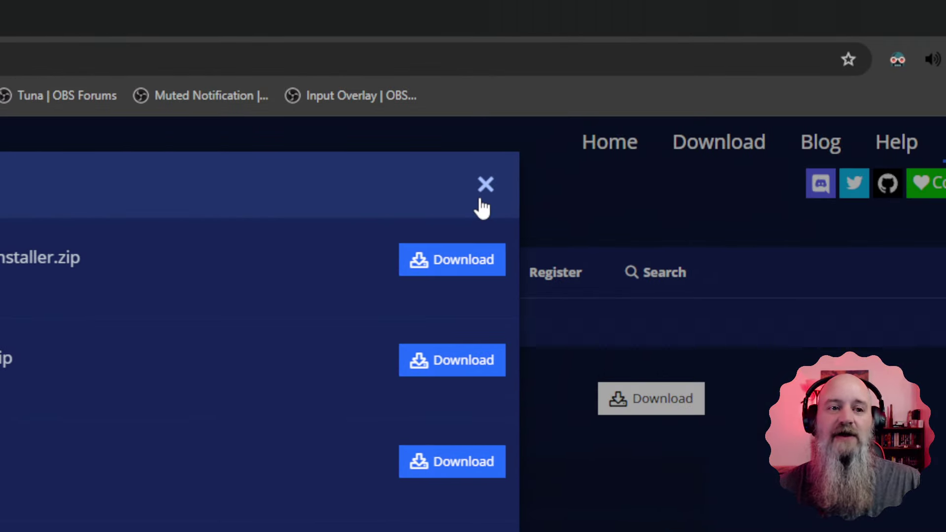
pyautogui.click(480, 200)
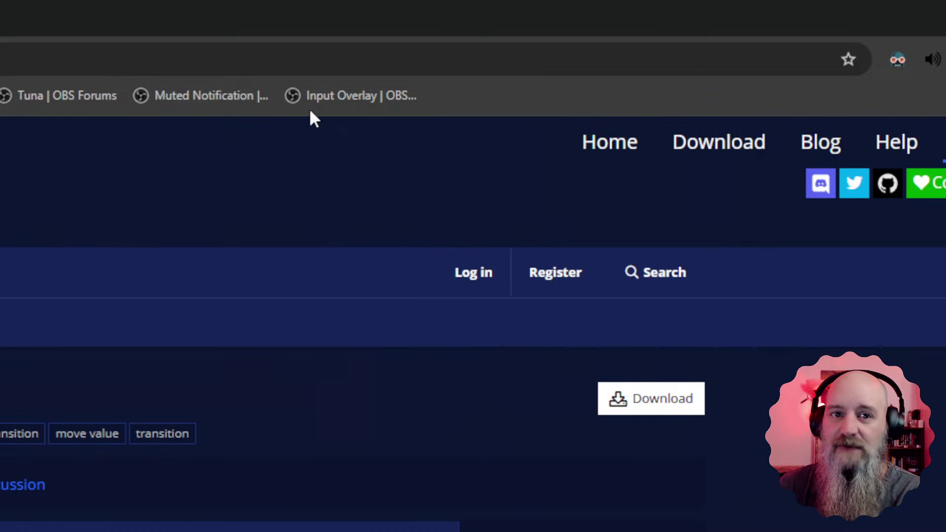
pyautogui.click(475, 20)
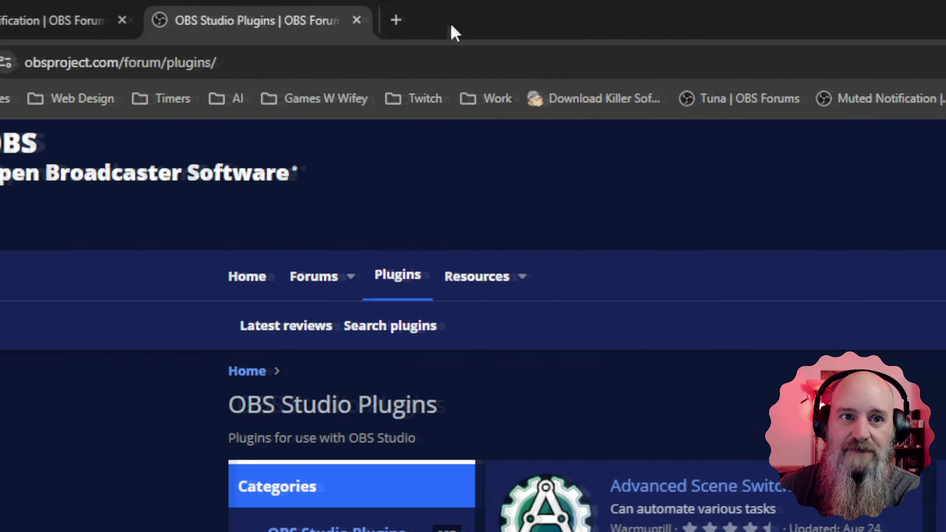
pyautogui.click(241, 20)
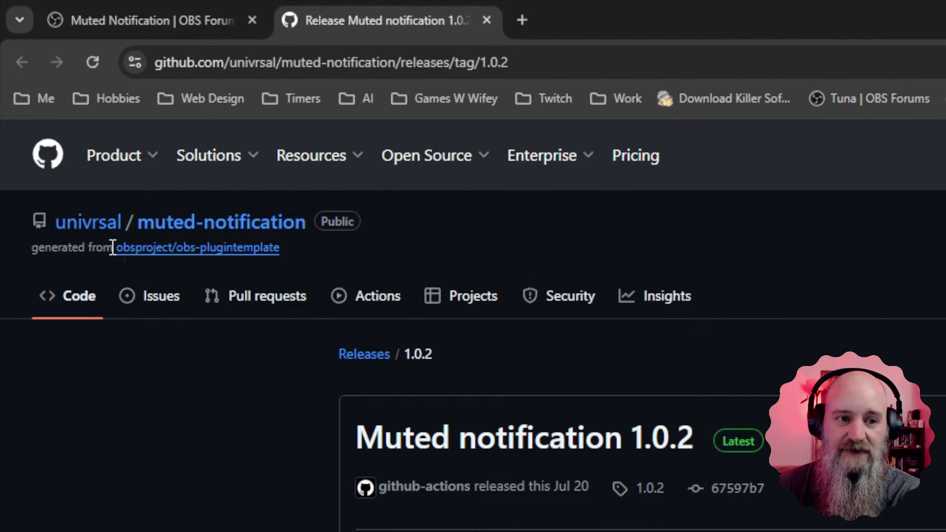
# Step: Download muted-notification-1.0.2-windows-x64-Installer.exe from the release assets to the Desktop and move its icon away from the desktop corner
pyautogui.scroll(-3, 313, 471)
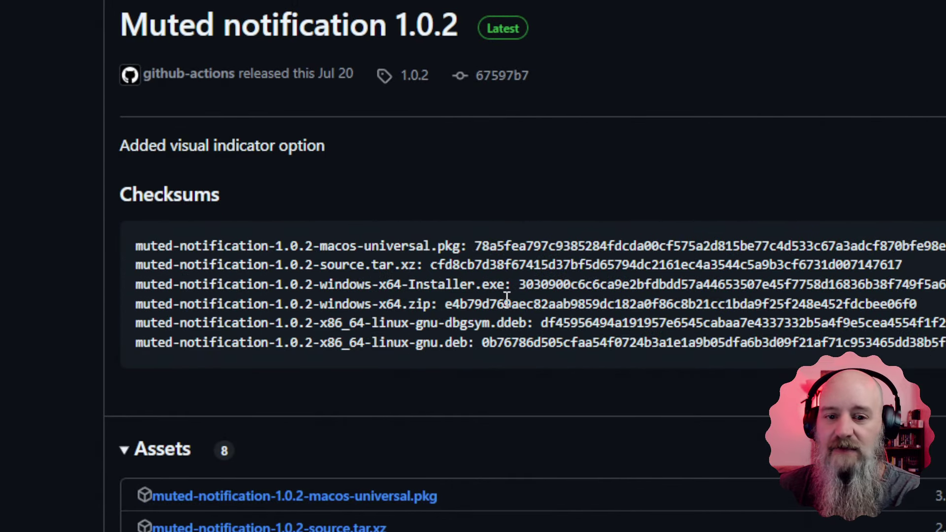
pyautogui.scroll(-2, 559, 357)
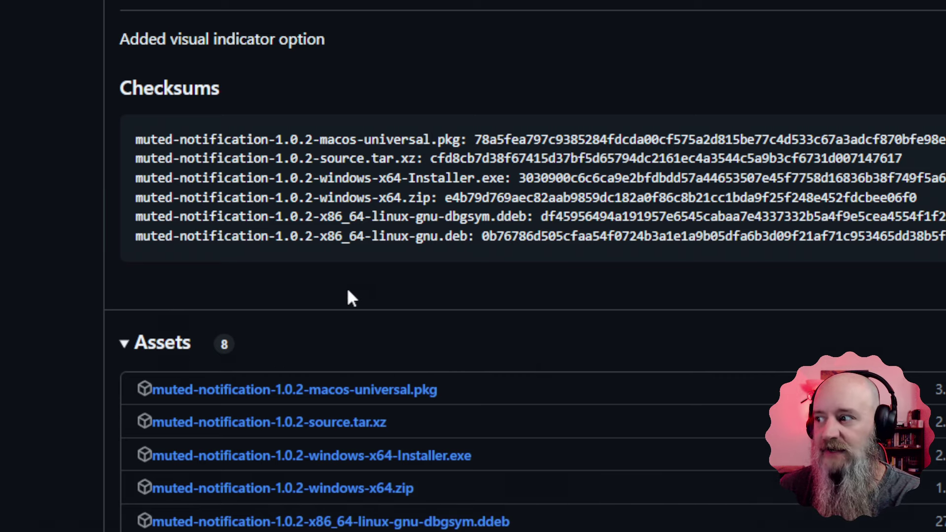
pyautogui.scroll(5, 347, 298)
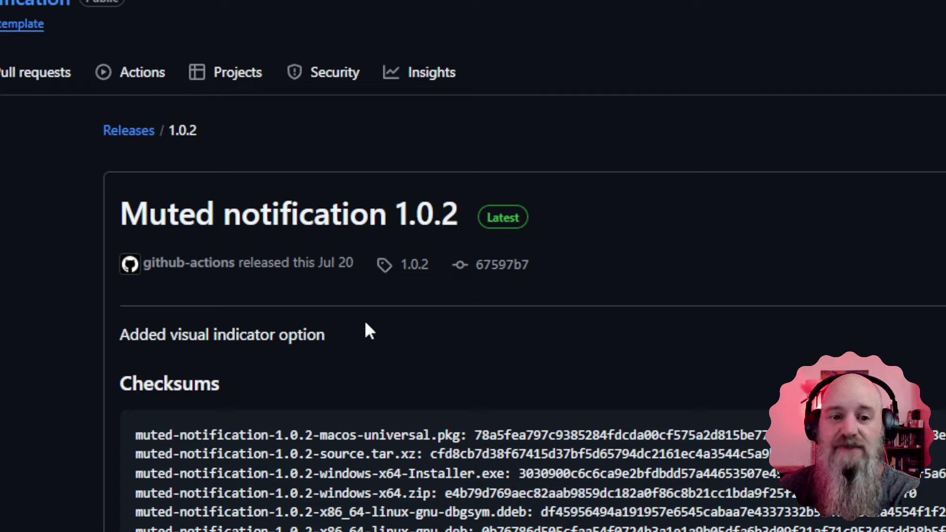
pyautogui.scroll(-2, 365, 320)
pyautogui.scroll(-4, 365, 274)
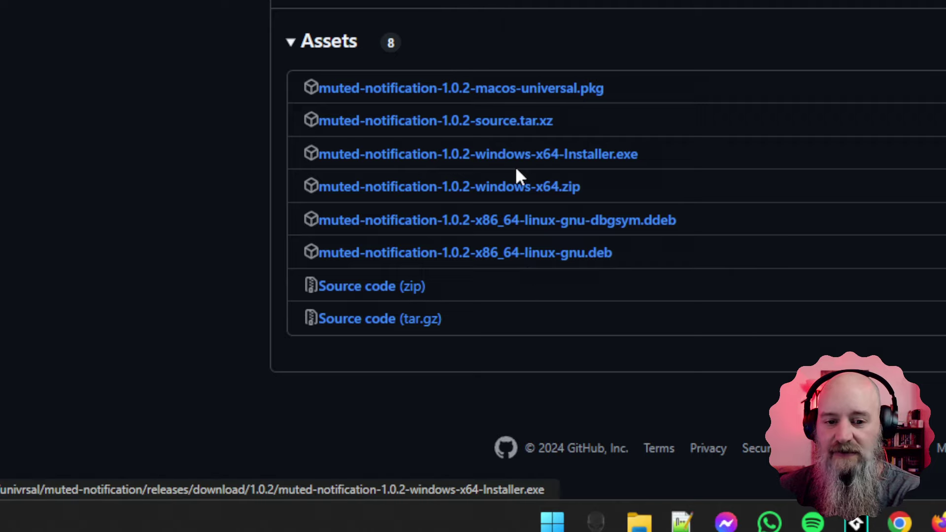
pyautogui.click(556, 159)
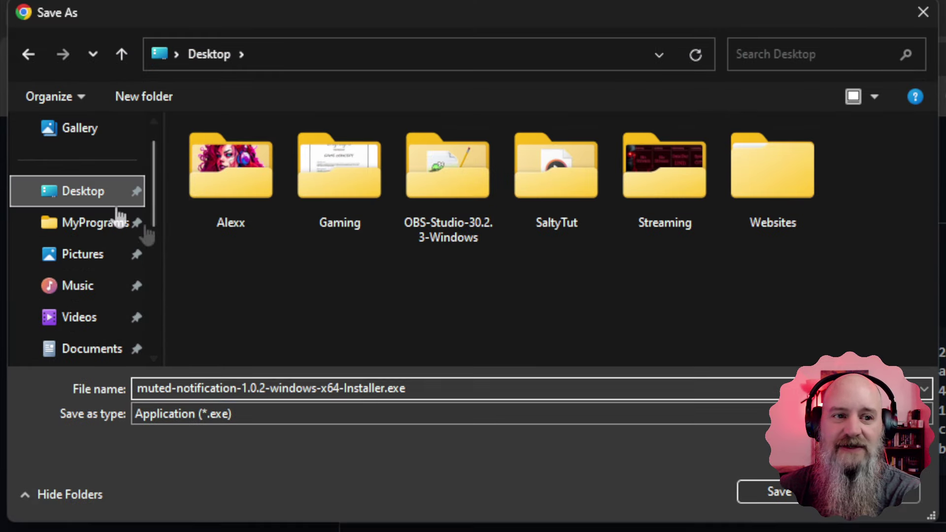
pyautogui.click(754, 487)
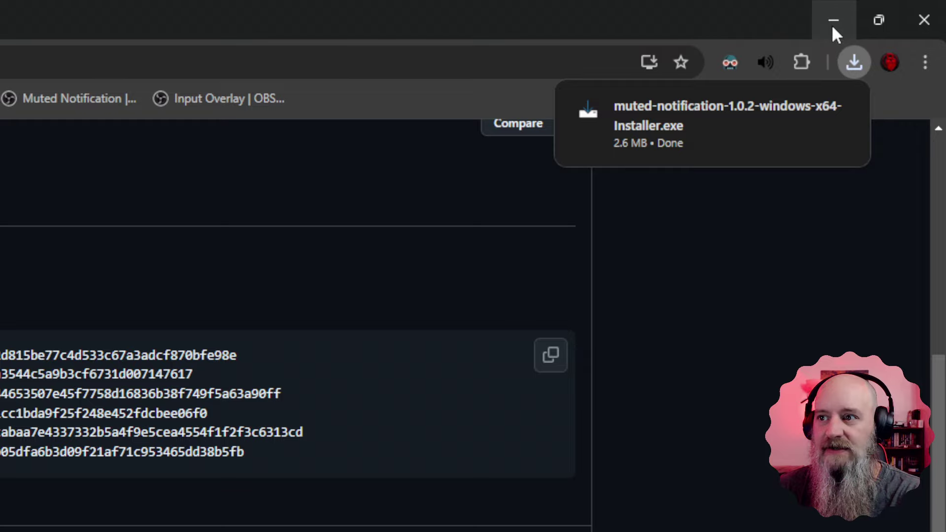
pyautogui.click(831, 20)
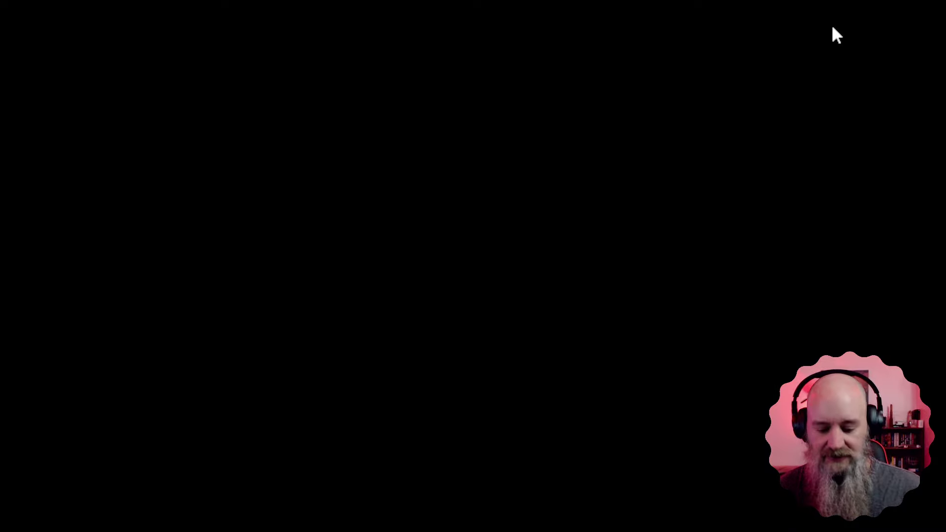
pyautogui.moveTo(19, 20); pyautogui.dragTo(243, 69)
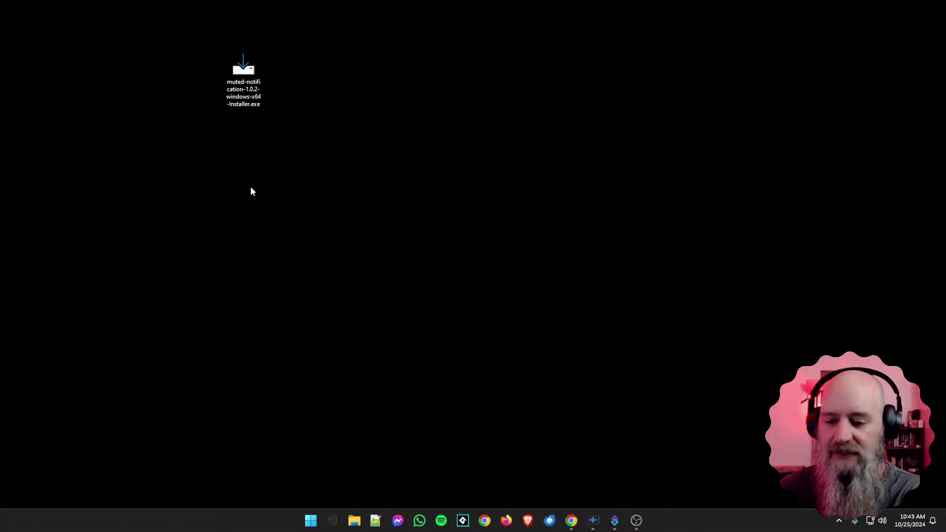
# Step: Close OBS Studio and launch the muted-notification installer from the desktop, allowing it to run past the SmartScreen block
pyautogui.click(636, 520)
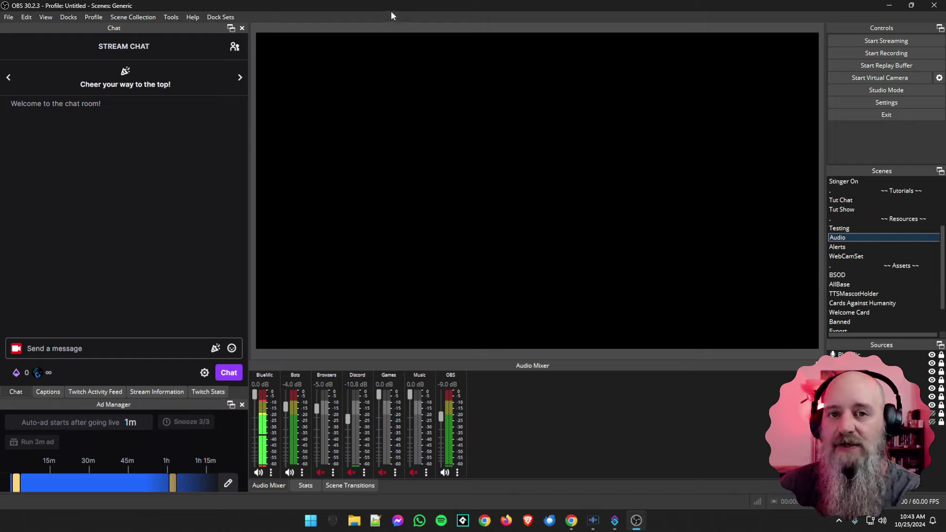
pyautogui.click(928, 10)
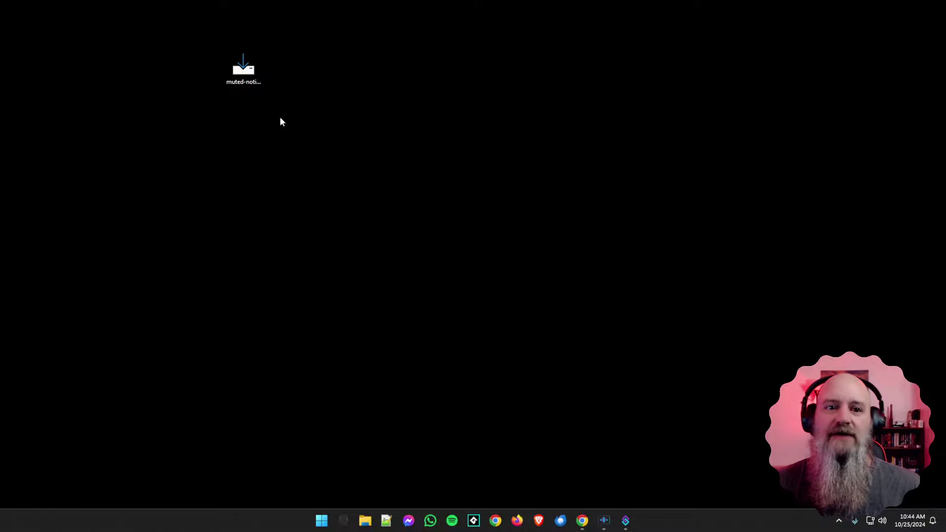
pyautogui.doubleClick(244, 77)
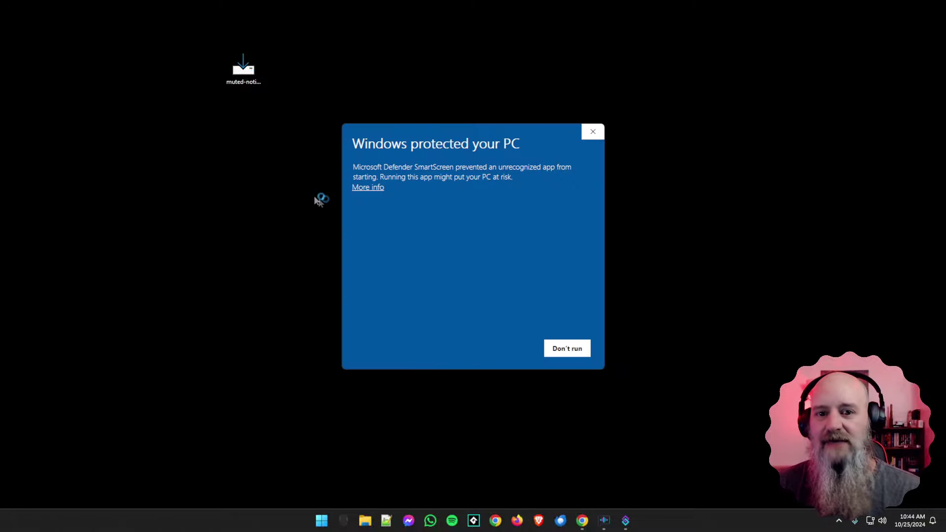
pyautogui.click(371, 192)
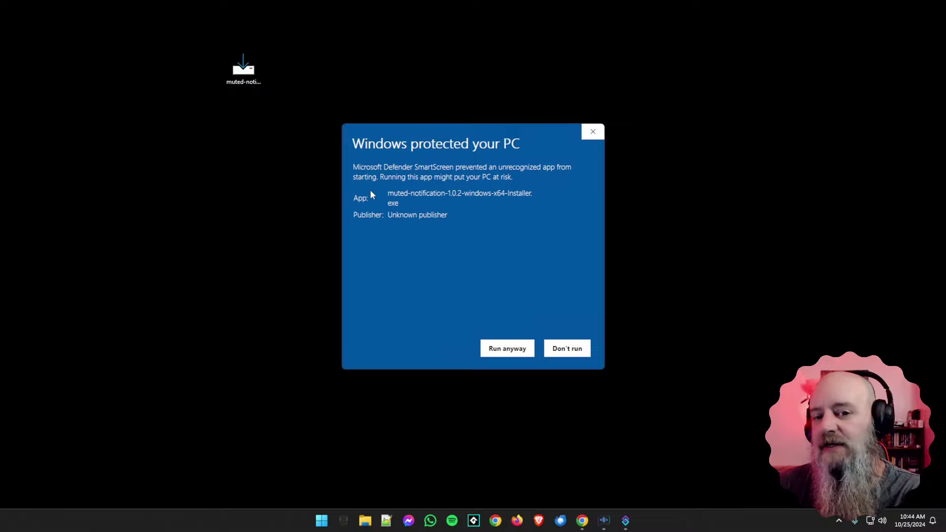
pyautogui.click(508, 352)
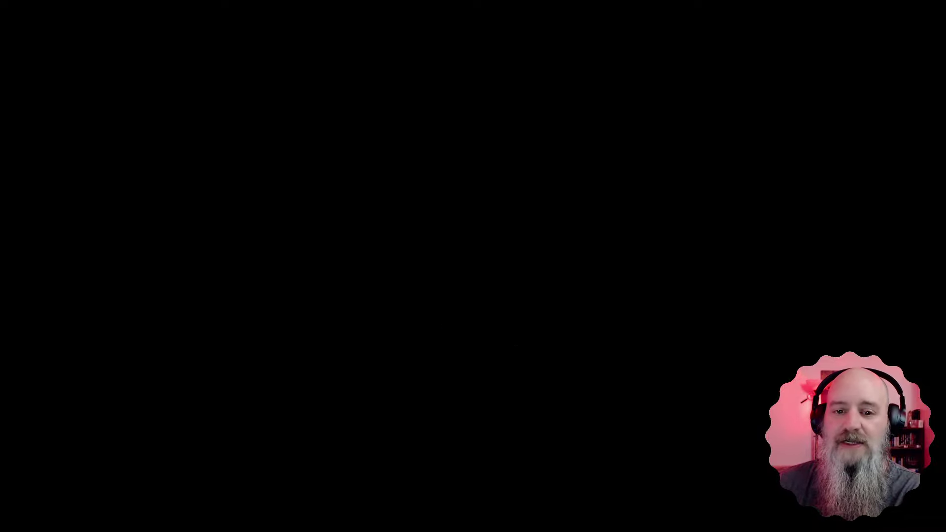
pyautogui.click(441, 324)
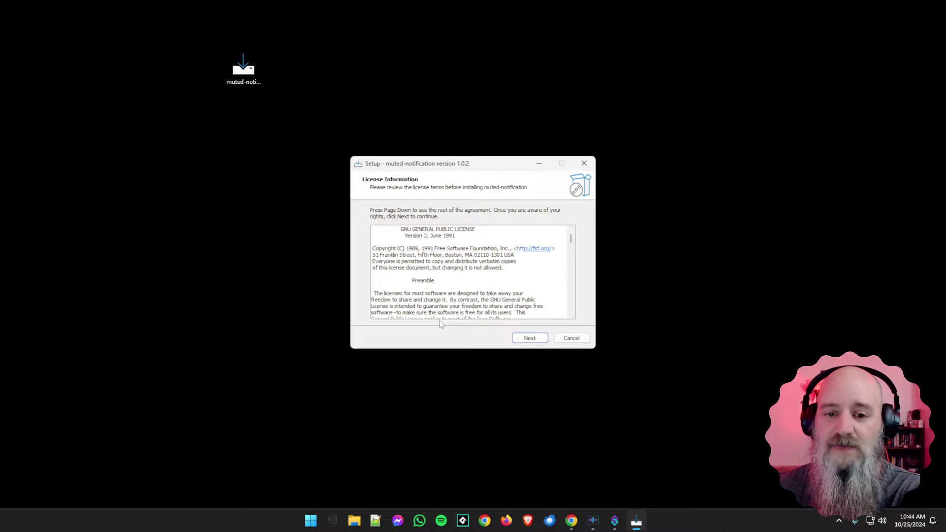
# Step: Review the license terms in the muted-notification setup and continue to the destination location
pyautogui.moveTo(481, 168); pyautogui.dragTo(463, 151)
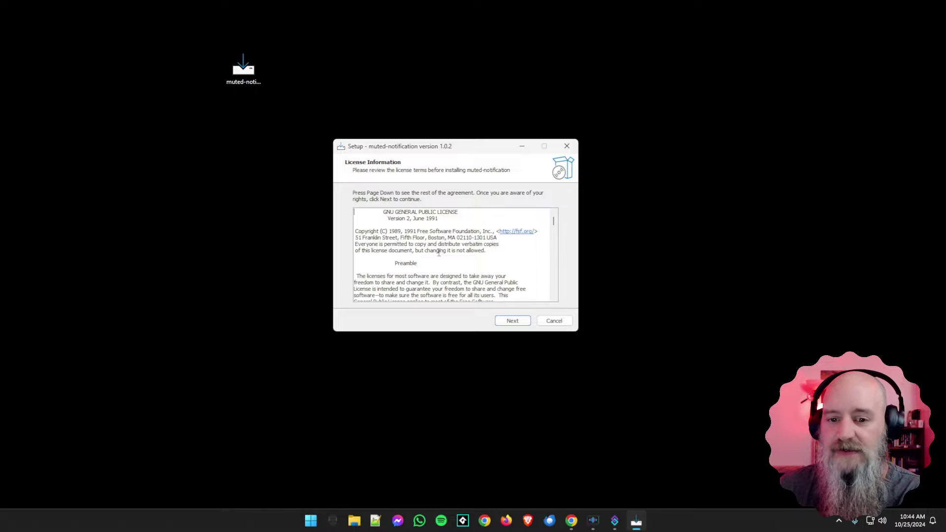
pyautogui.scroll(-15, 438, 252)
pyautogui.click(511, 322)
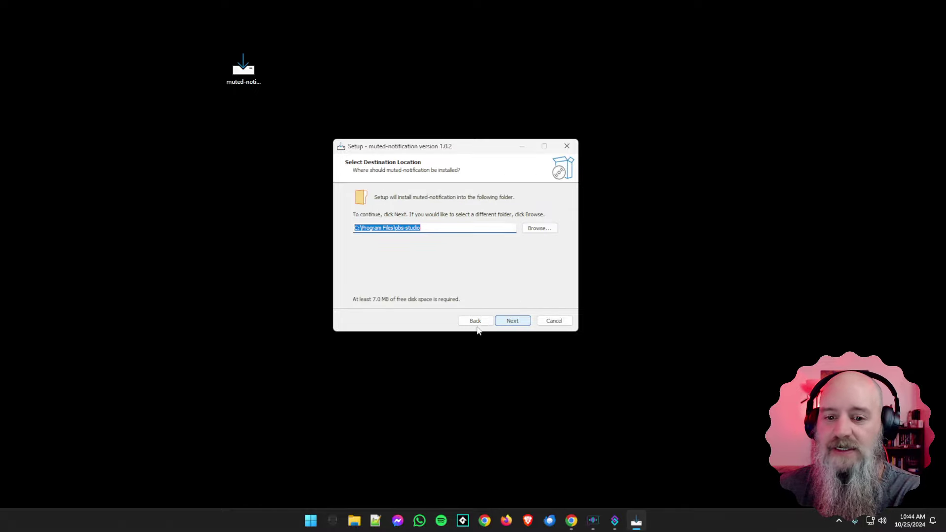
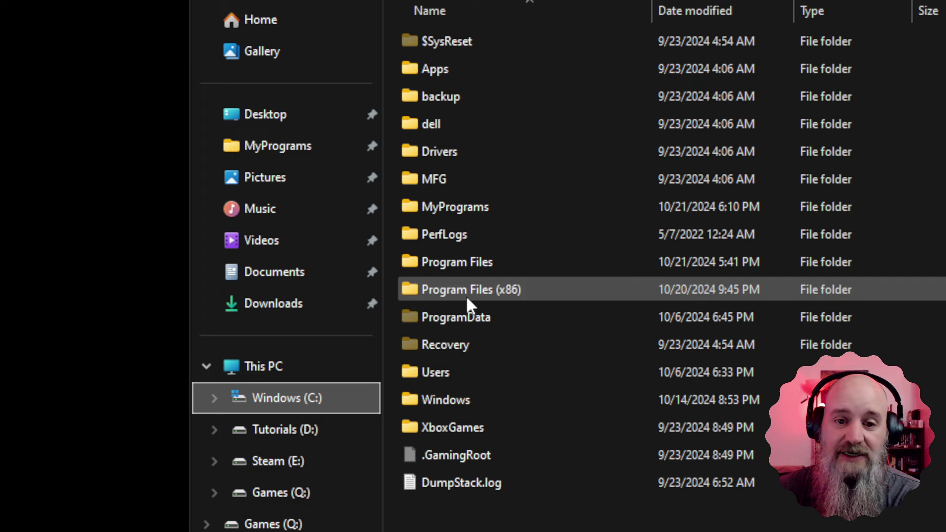
# Step: Examine the Program Files and Program Files (x86) folders on the C: drive for the OBS install location, and close the file window
pyautogui.doubleClick(453, 264)
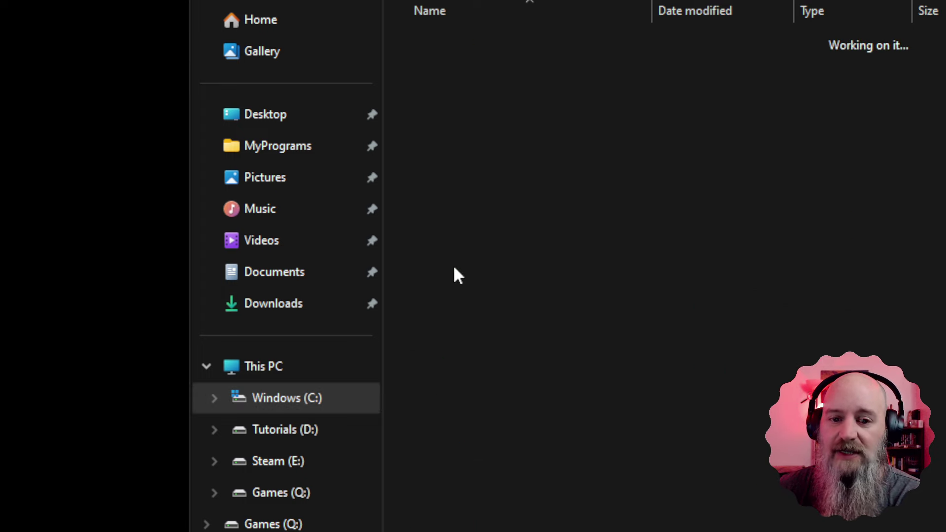
pyautogui.scroll(-3, 542, 317)
pyautogui.scroll(-1, 542, 323)
pyautogui.click(427, 346)
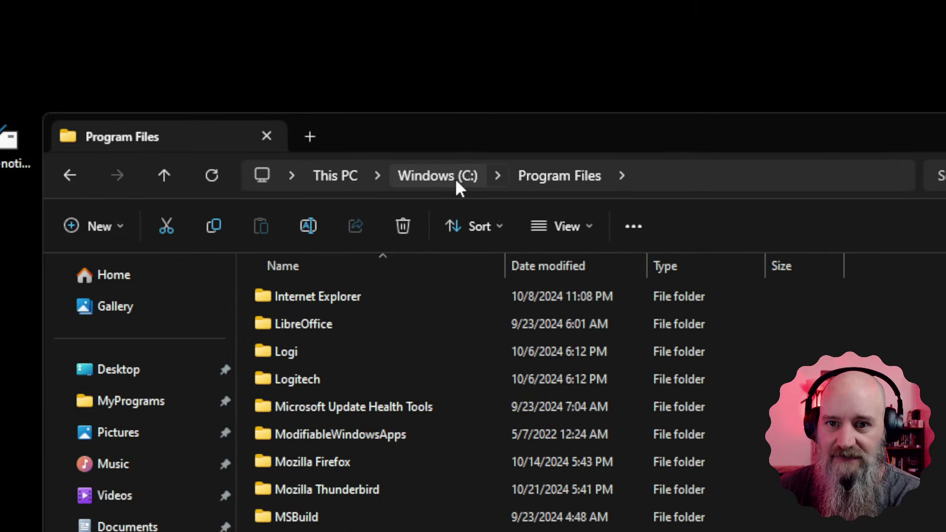
pyautogui.click(450, 177)
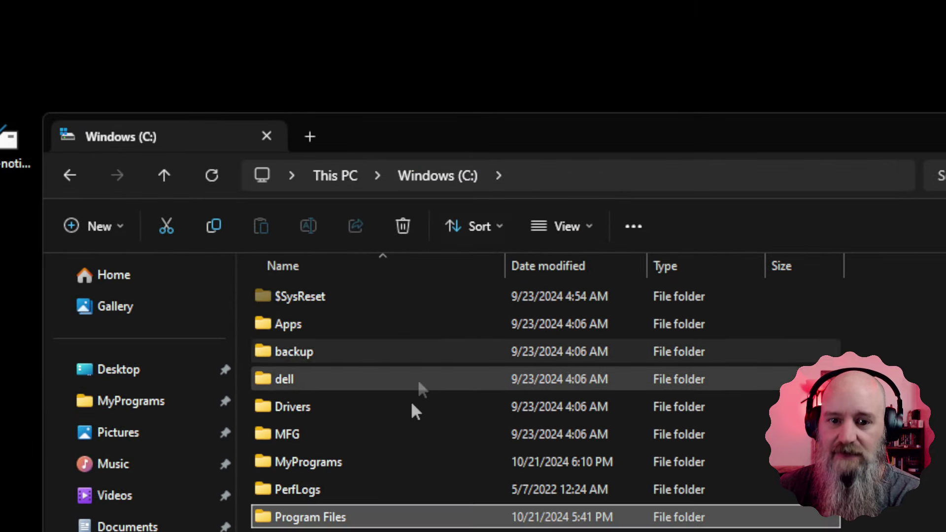
pyautogui.doubleClick(470, 271)
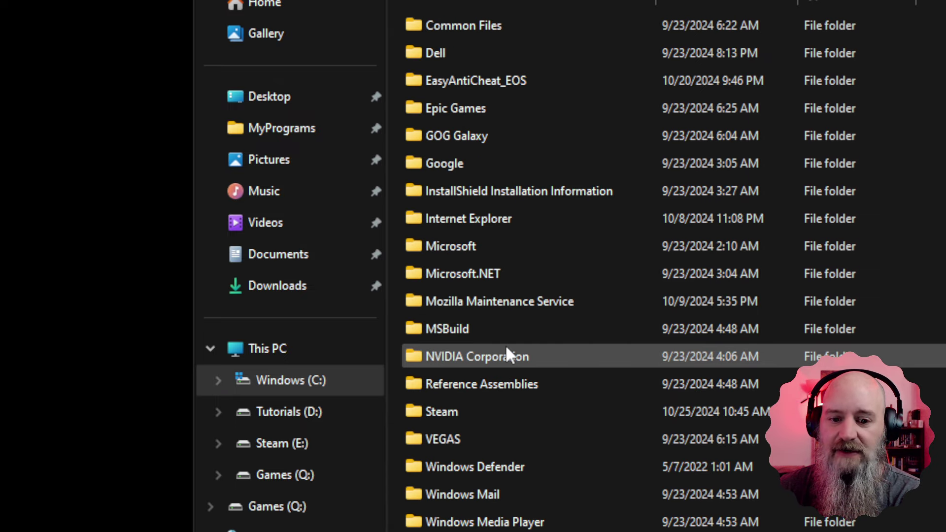
pyautogui.scroll(1, 507, 354)
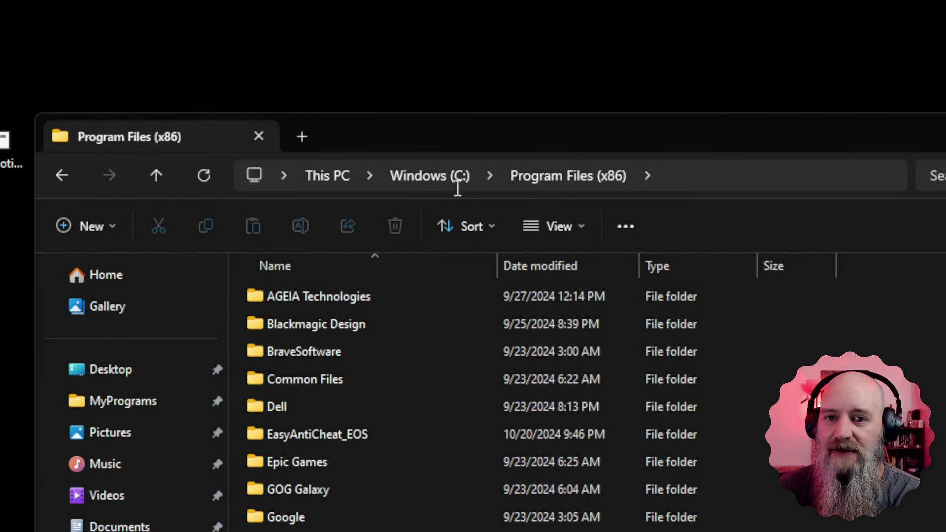
pyautogui.click(443, 181)
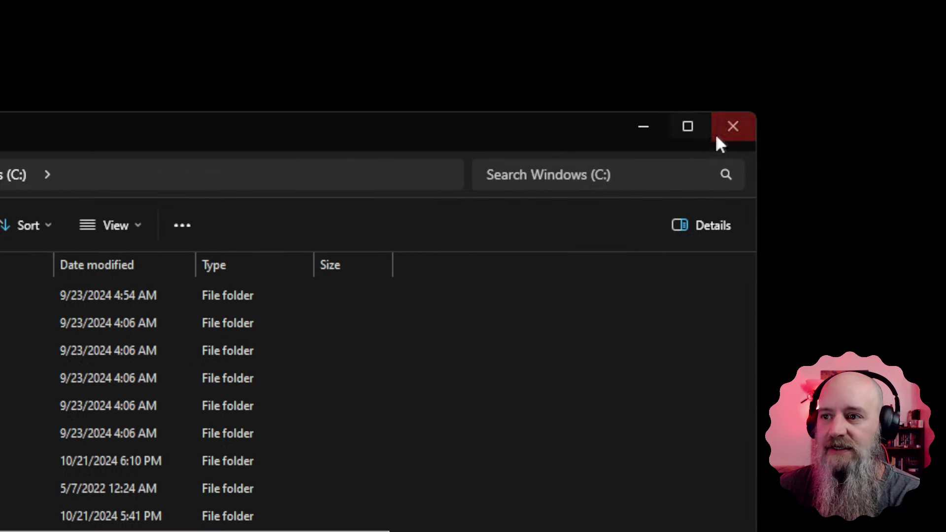
pyautogui.click(716, 137)
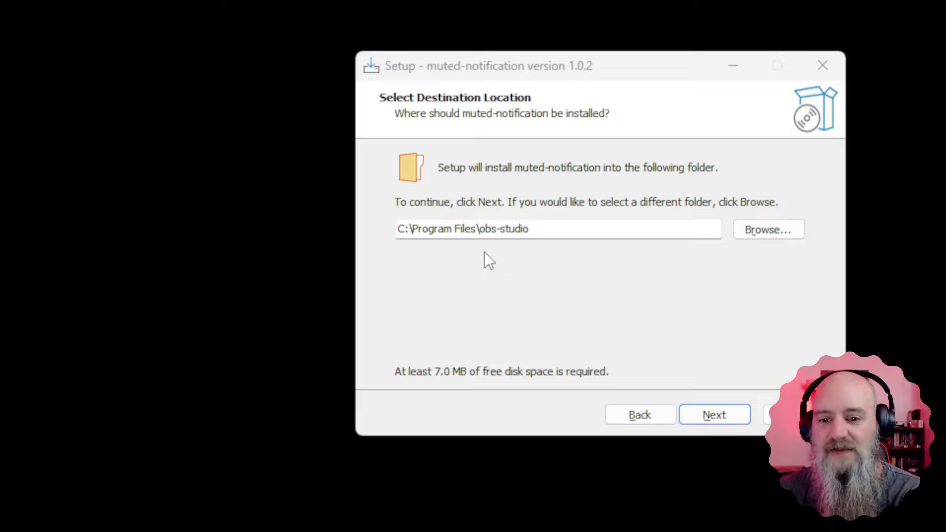
# Step: Install muted-notification into C:\Program Files\obs-studio with the Start Menu folder muted-notification, and finish the setup
pyautogui.click(715, 420)
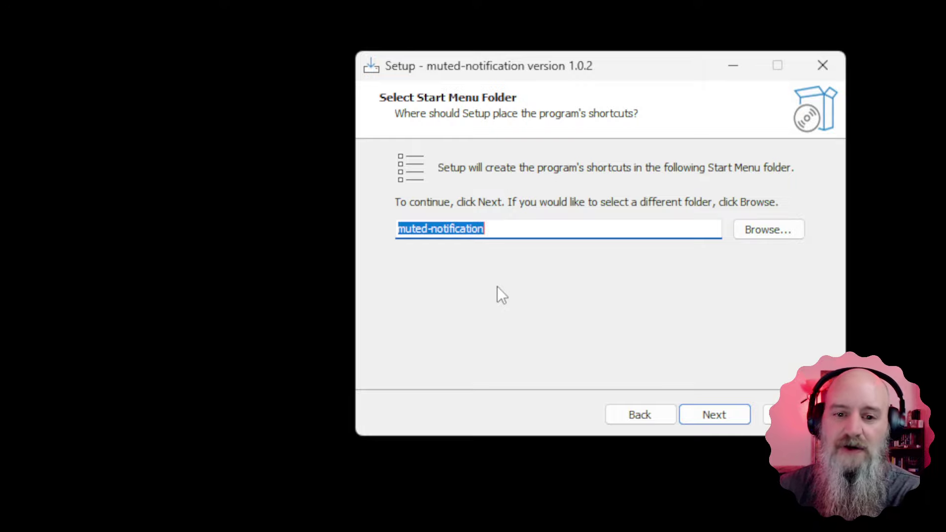
pyautogui.click(711, 412)
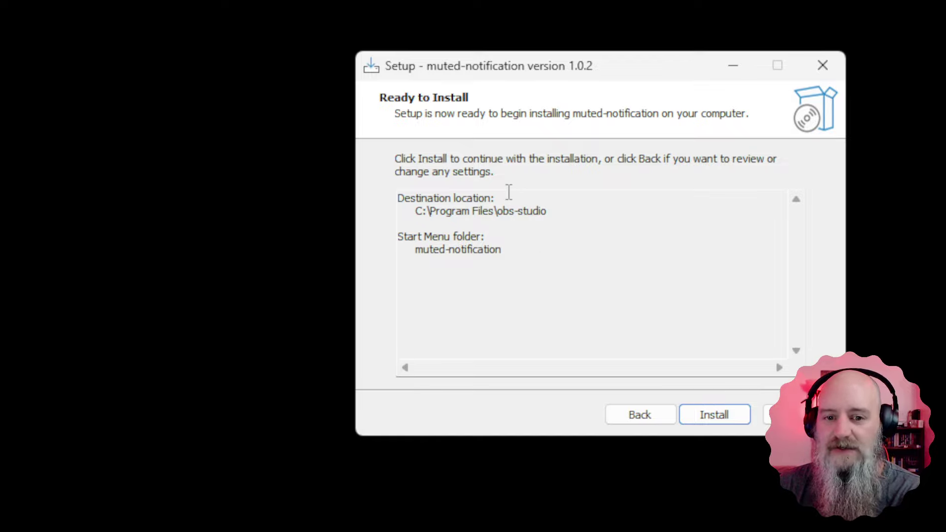
pyautogui.click(717, 419)
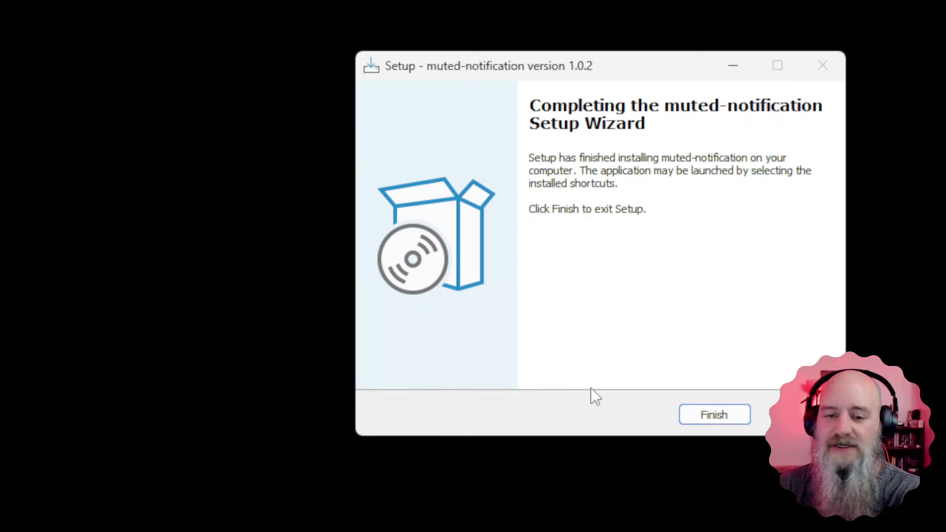
pyautogui.click(704, 420)
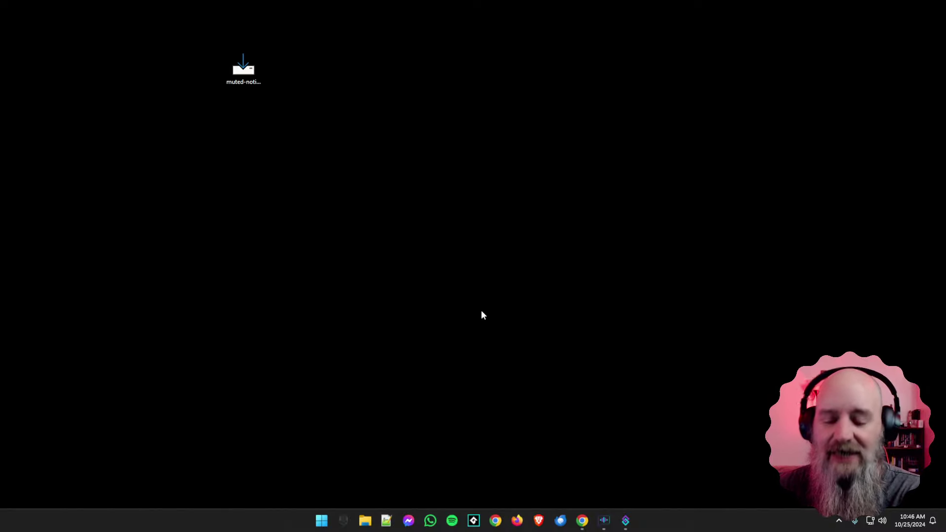
# Step: Launch OBS Studio (64bit) from the pinned Streaming group
pyautogui.click(322, 522)
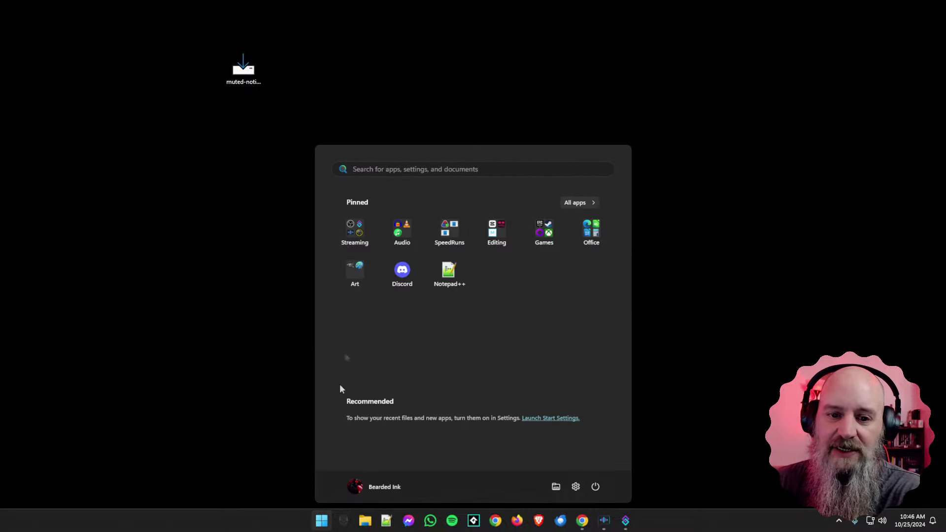
pyautogui.click(358, 226)
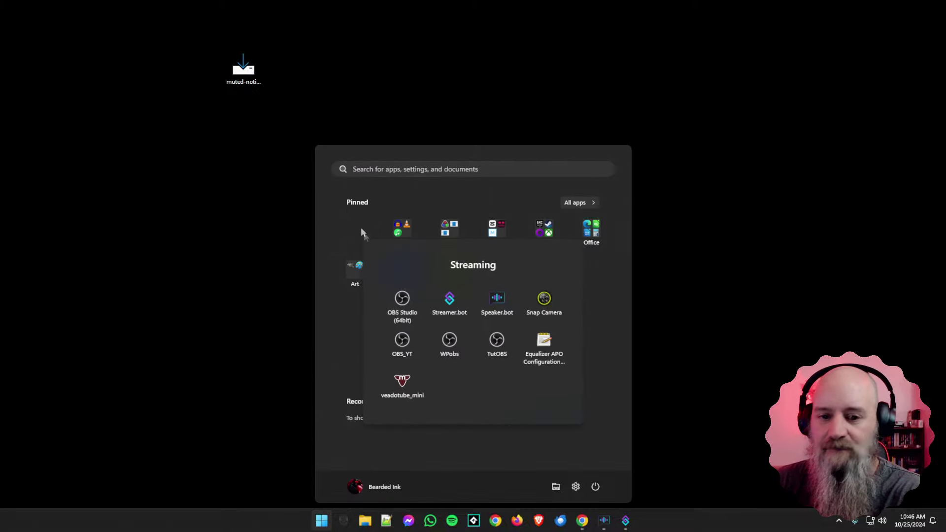
pyautogui.click(405, 308)
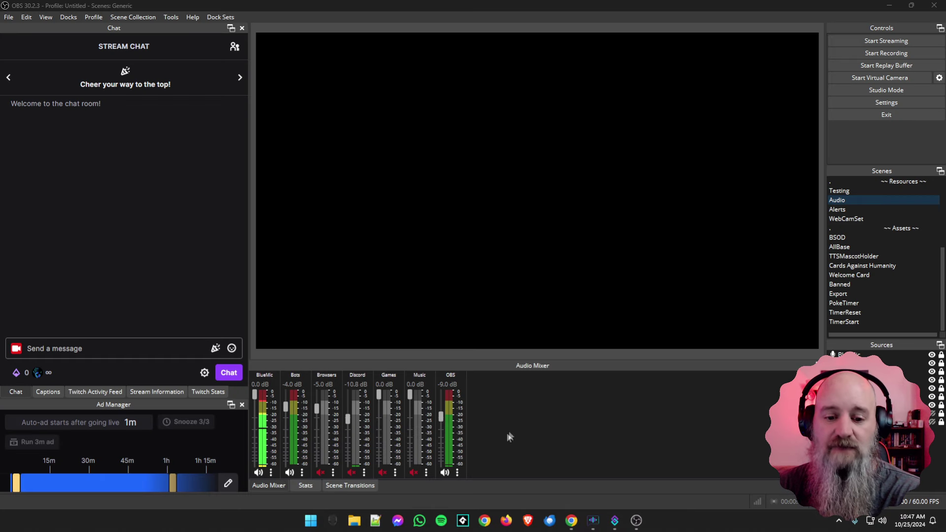
# Step: Add a Muted notification filter with its default name to the BlueMic audio source, and close the filters window
pyautogui.rightClick(263, 414)
pyautogui.click(263, 415)
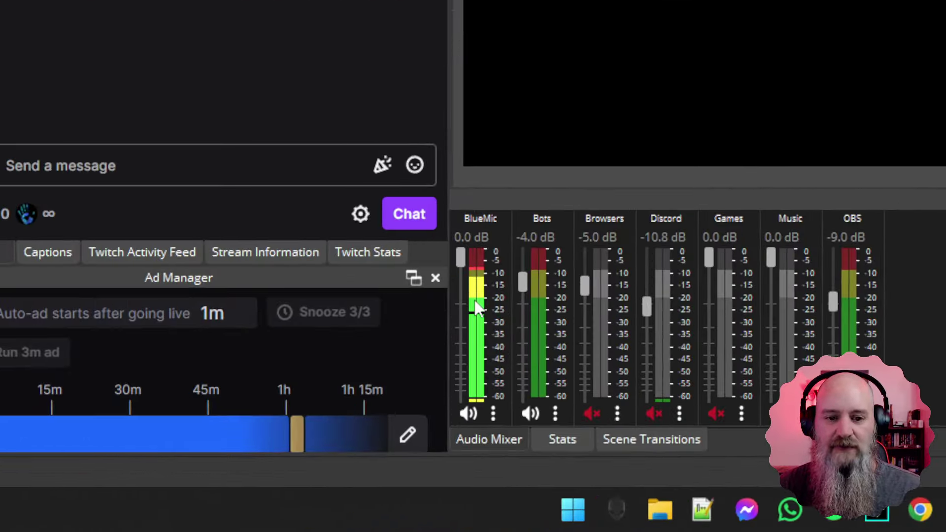
pyautogui.rightClick(262, 419)
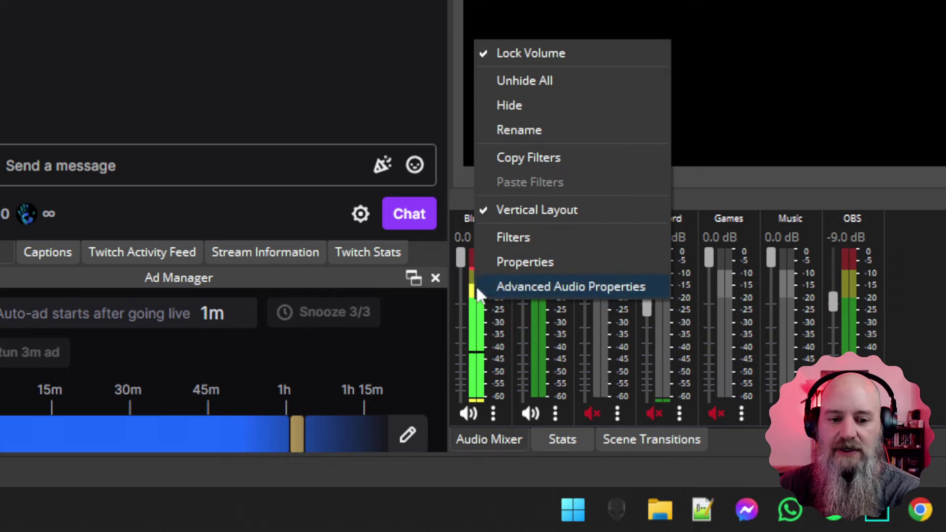
pyautogui.click(512, 239)
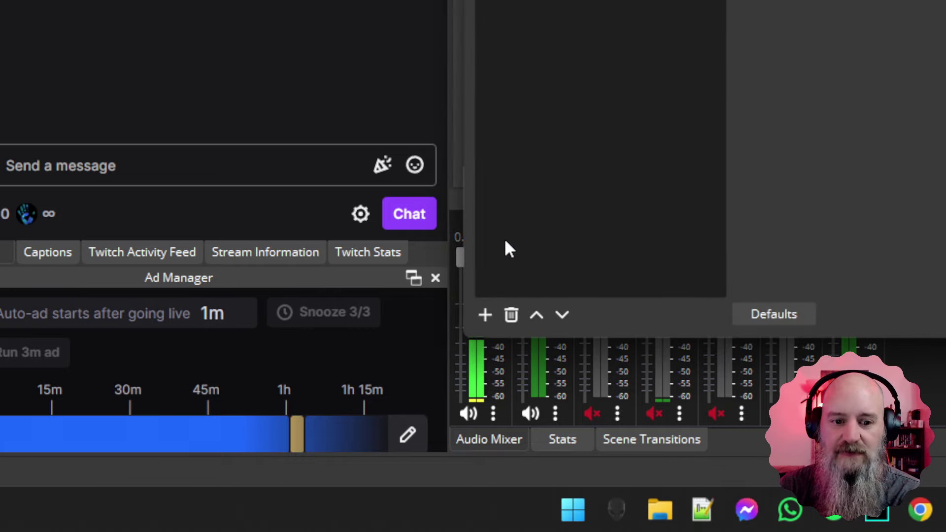
pyautogui.click(483, 319)
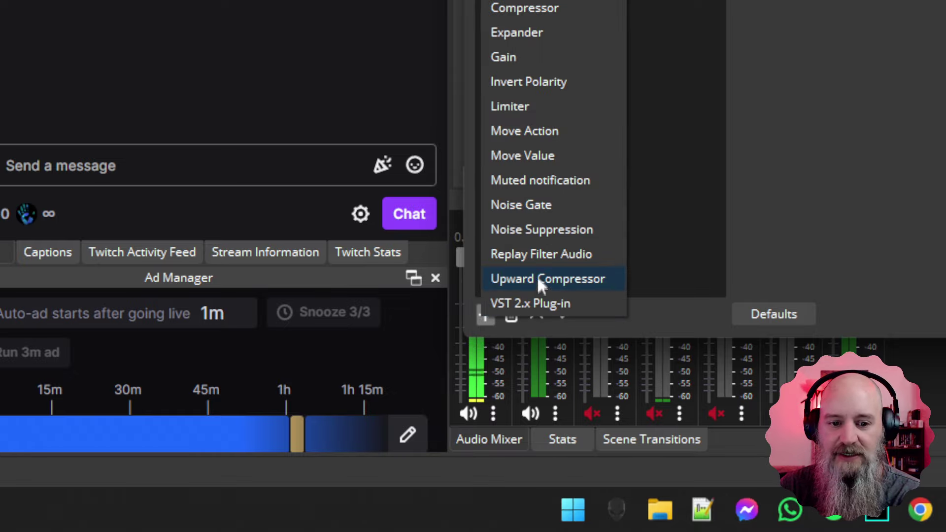
pyautogui.click(576, 180)
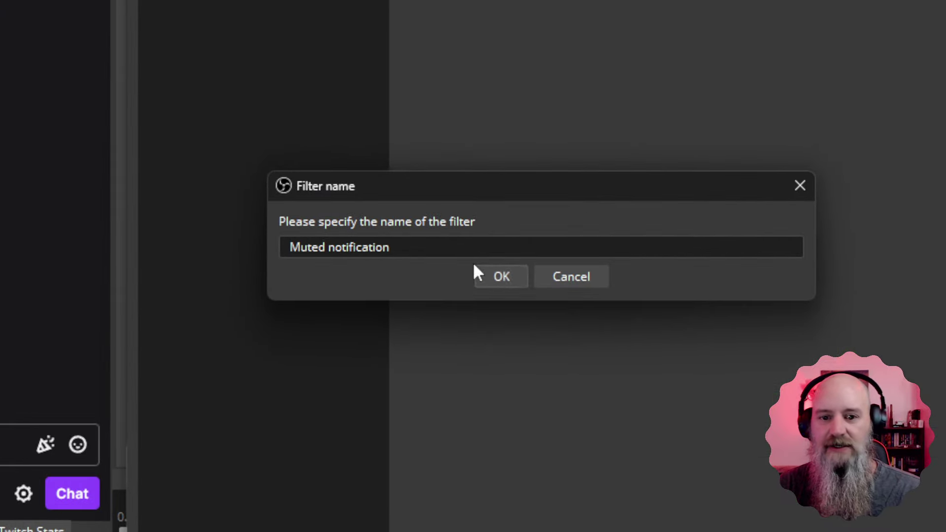
pyautogui.click(500, 276)
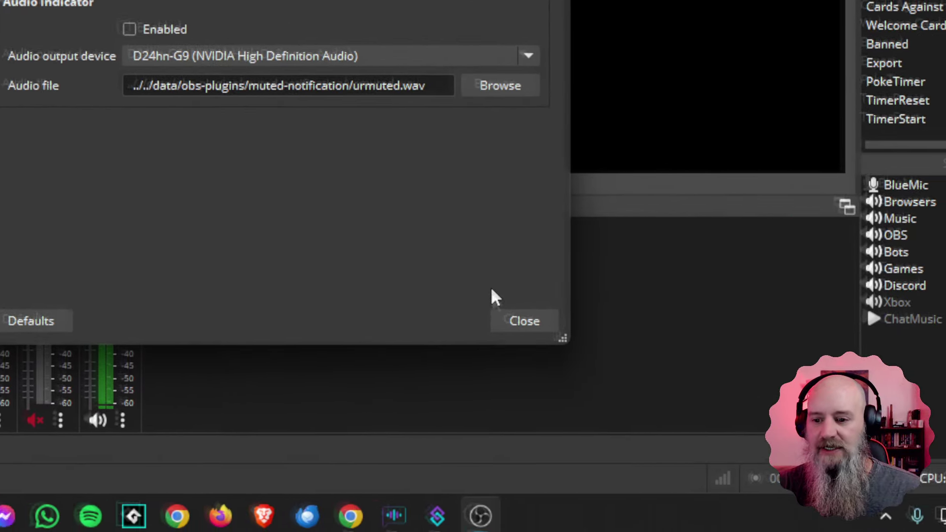
pyautogui.click(523, 320)
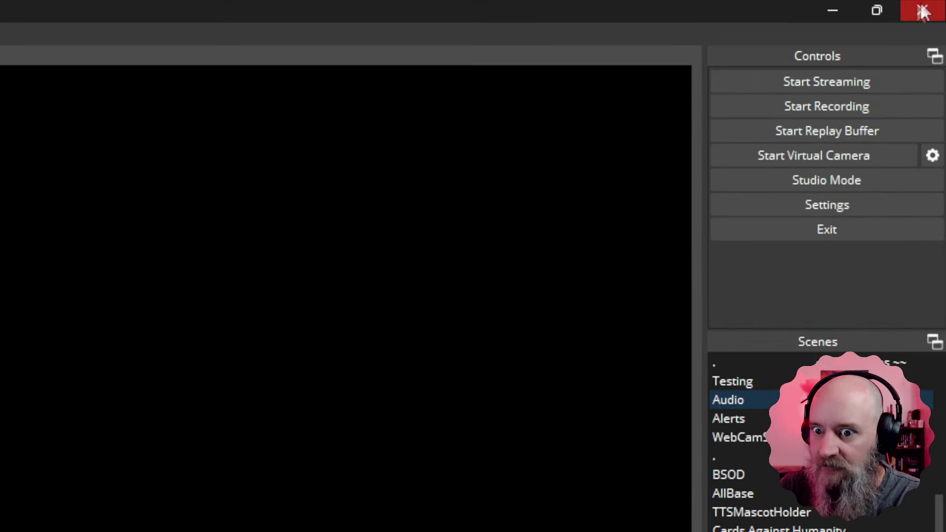
# Step: Close OBS Studio and move the muted-notification installer to the upper-left corner of the desktop
pyautogui.click(922, 10)
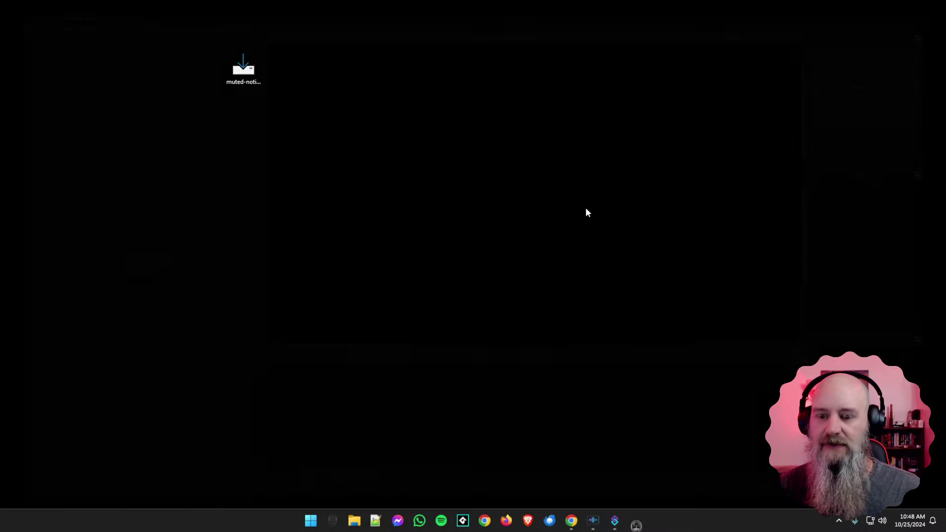
pyautogui.moveTo(243, 69); pyautogui.dragTo(20, 30)
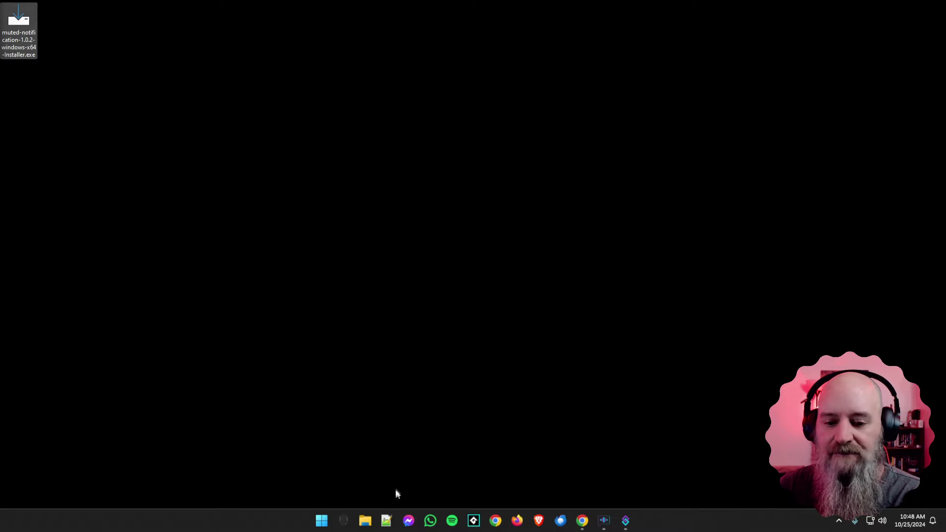
# Step: Switch to Chrome with the GitHub release page for Muted notification 1.0.2
pyautogui.click(581, 520)
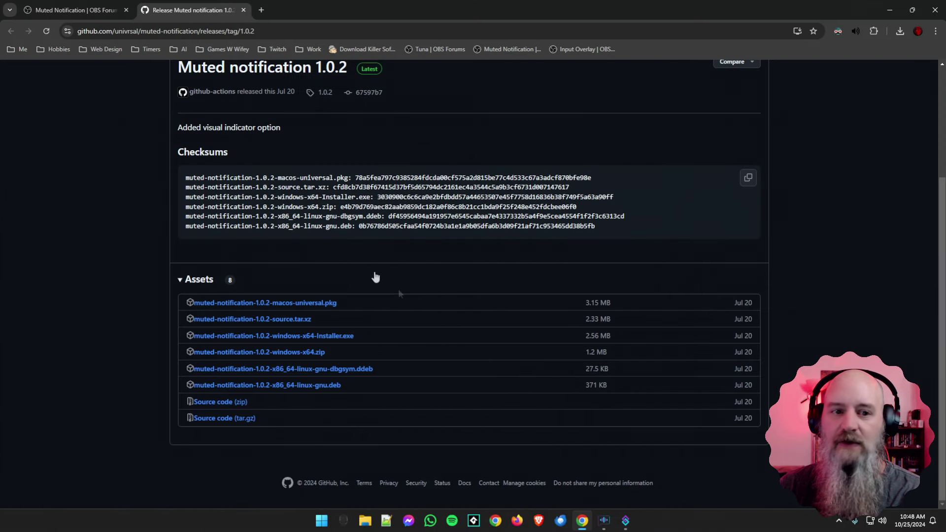